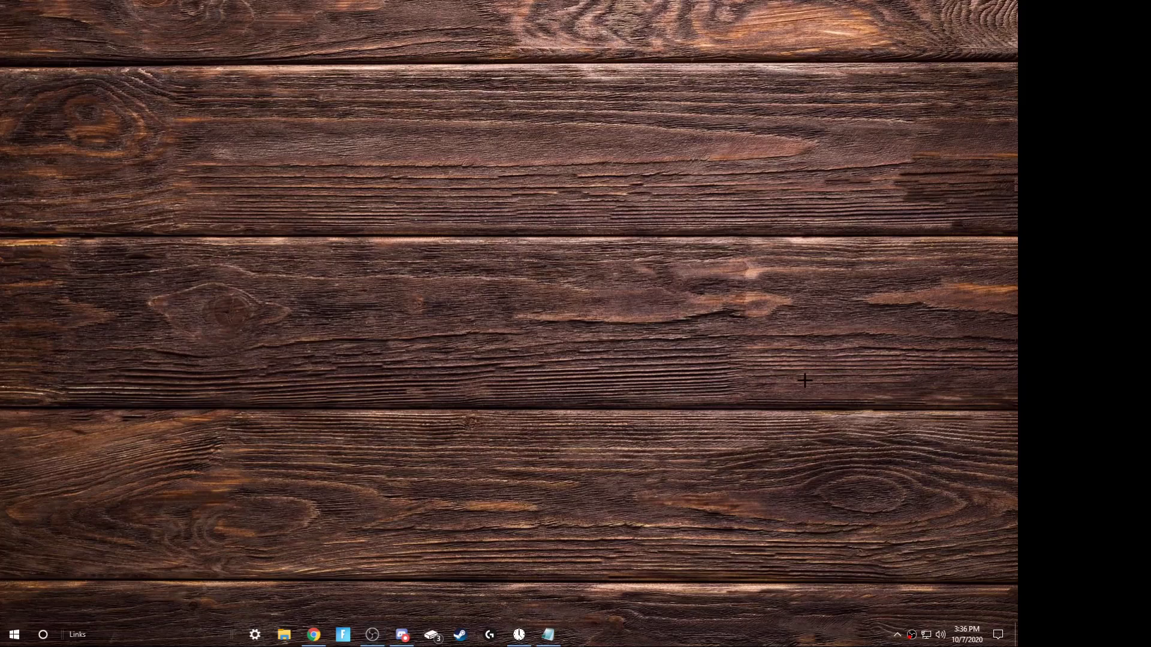
# Step: Drag the OBS window from the right edge to the centre of the desktop
pyautogui.moveTo(1139, 153); pyautogui.dragTo(435, 173)
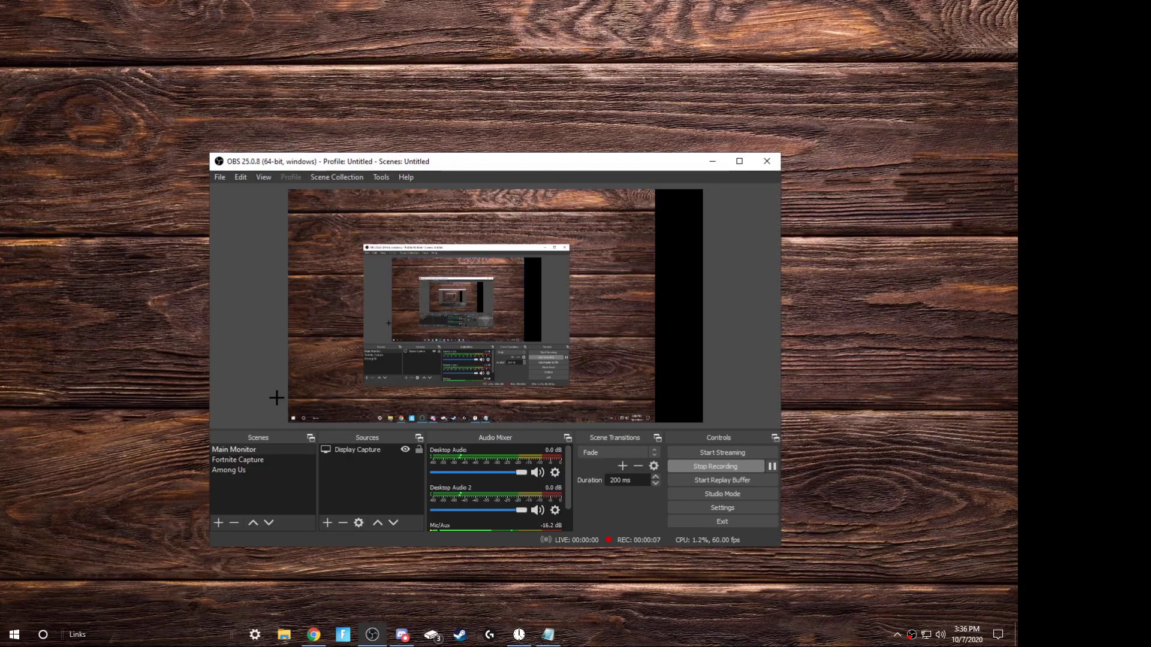
# Step: Remove the Main Monitor scene from the Scenes list and confirm the deletion
pyautogui.rightClick(254, 449)
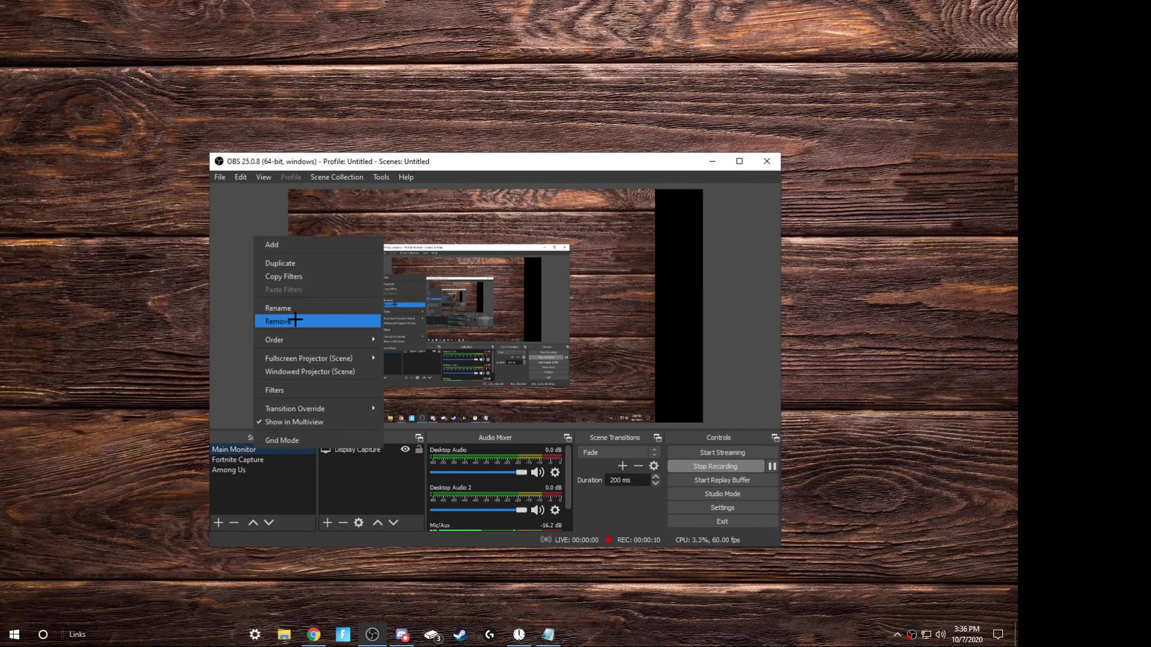
pyautogui.click(294, 322)
pyautogui.click(536, 373)
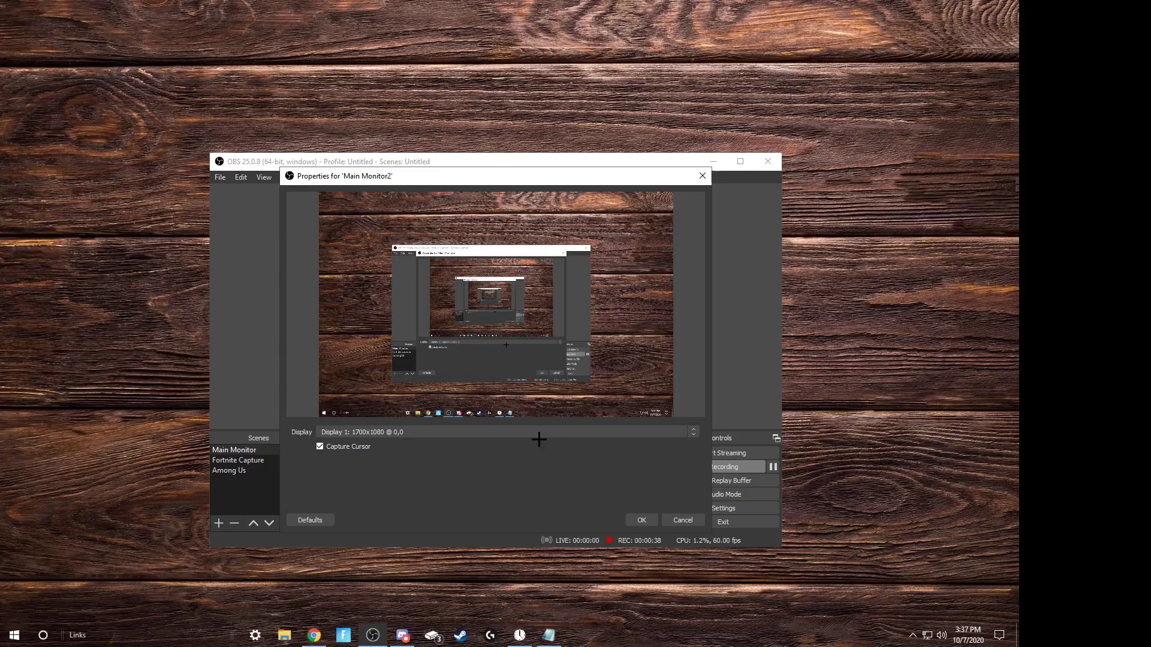
# Step: Keep Display 1 for the Main Monitor2 capture, toggle Capture Cursor off and on, and confirm
pyautogui.moveTo(371, 177)
pyautogui.mouseDown()
pyautogui.moveTo(388, 174)
pyautogui.moveTo(385, 186)
pyautogui.mouseUp()
pyautogui.click(408, 444)
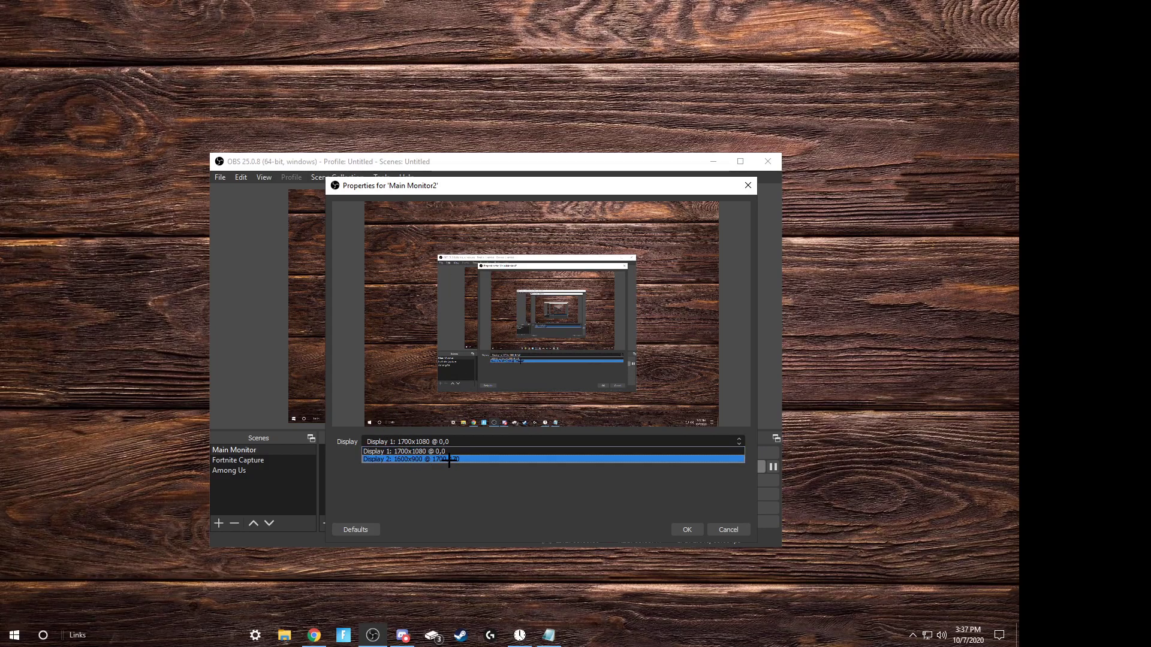
pyautogui.click(434, 451)
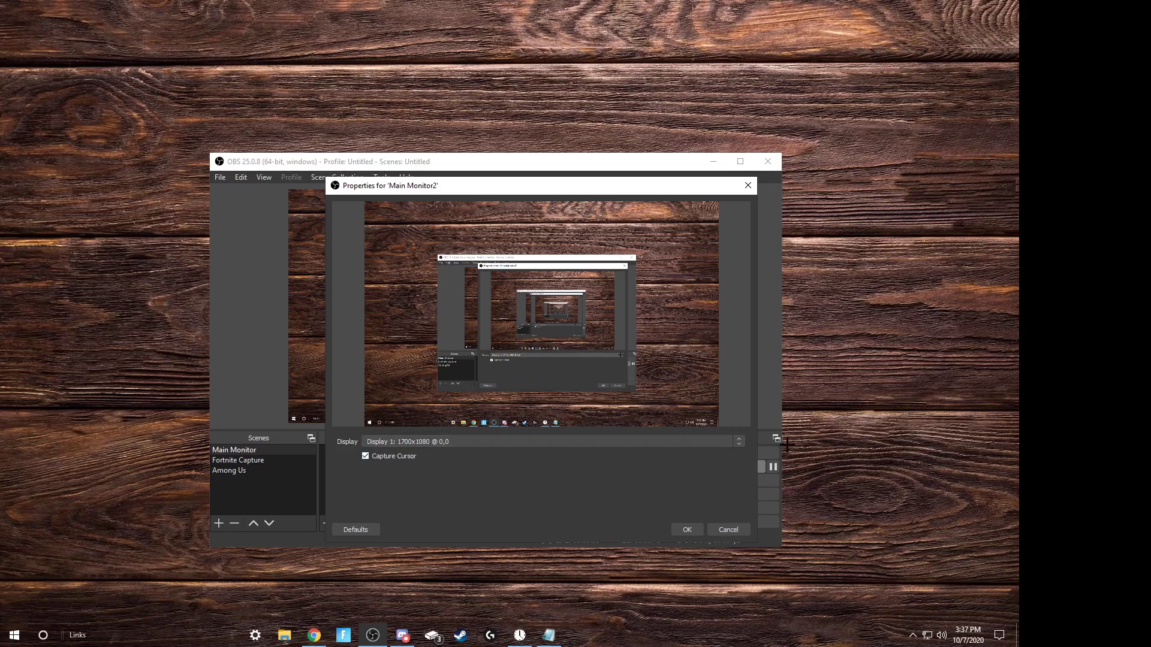
pyautogui.click(365, 456)
pyautogui.click(365, 455)
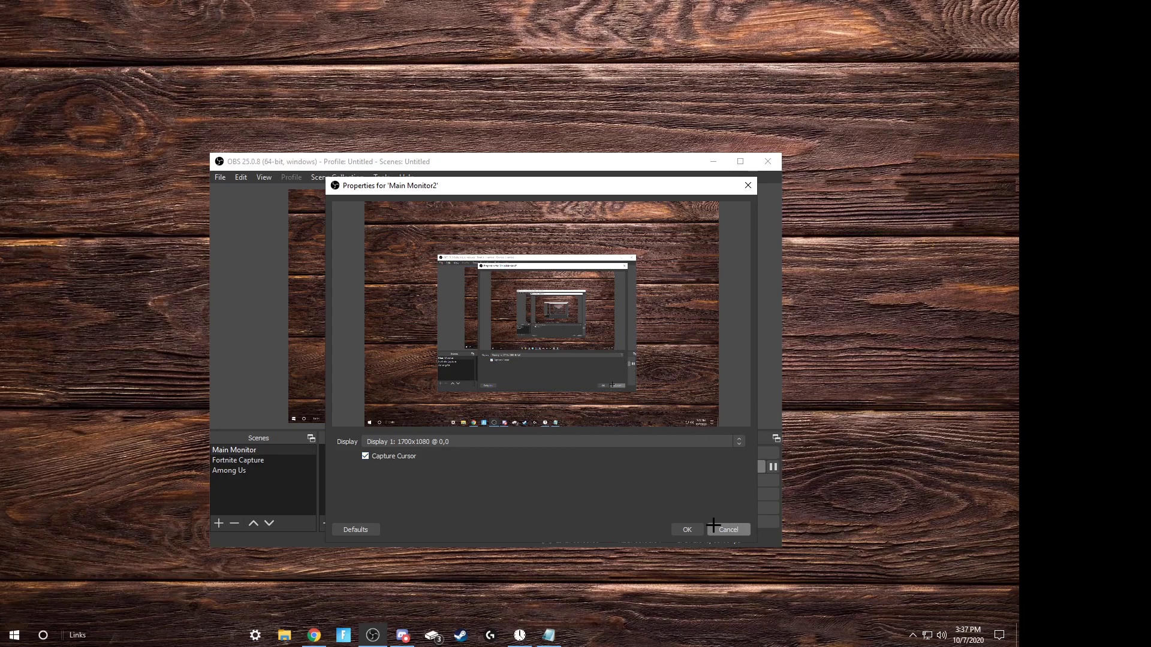
pyautogui.click(688, 529)
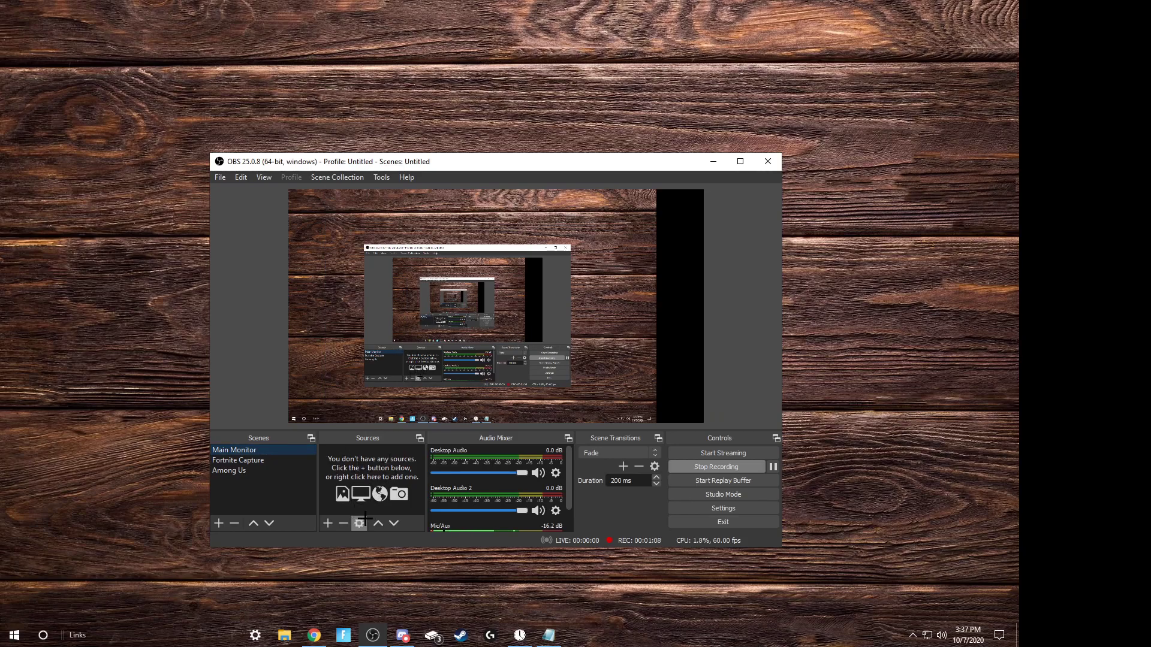
# Step: Test a different transition by switching scenes, then restore Fade at 200 ms
pyautogui.moveTo(367, 438); pyautogui.dragTo(324, 462)
pyautogui.click(279, 453)
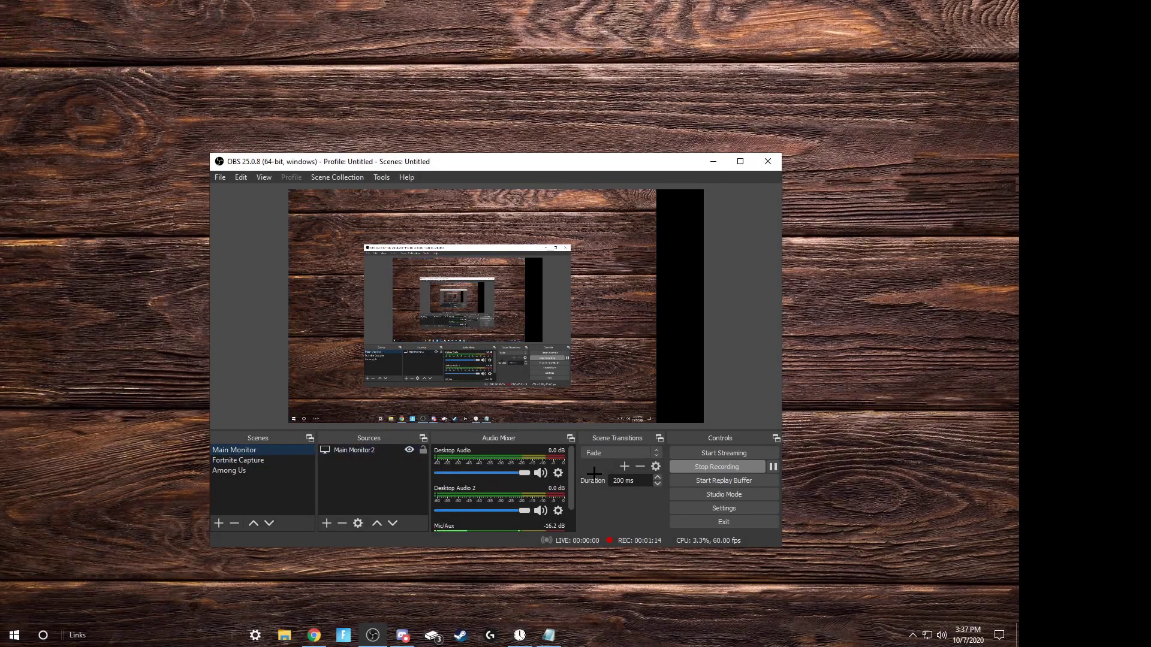
pyautogui.click(626, 453)
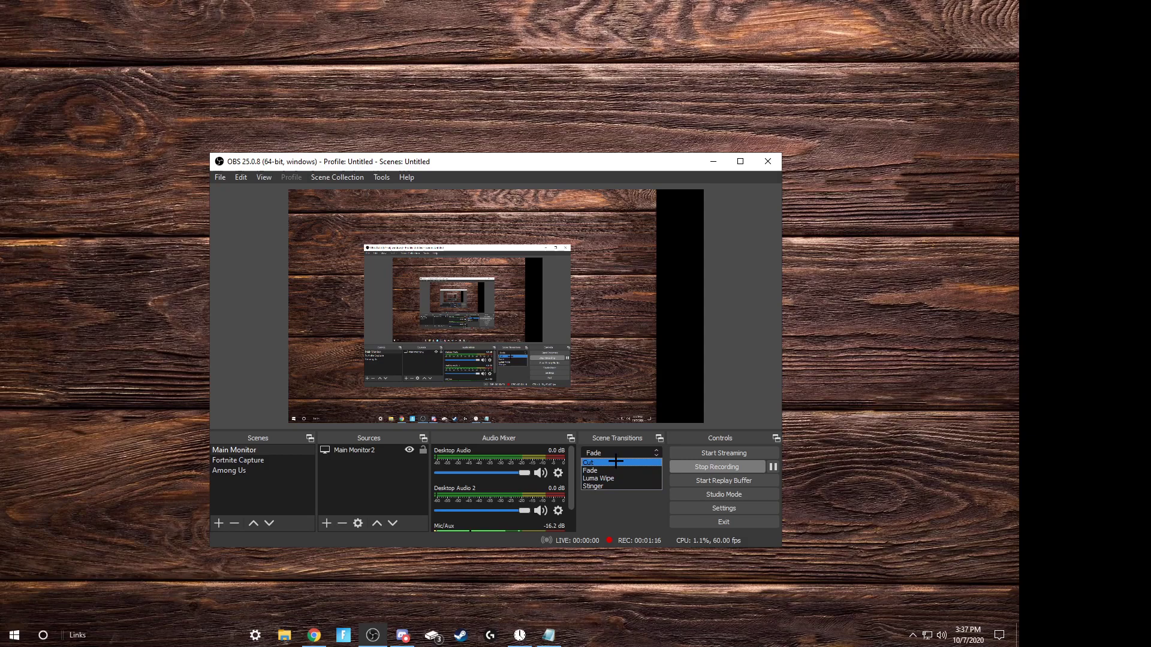
pyautogui.click(611, 486)
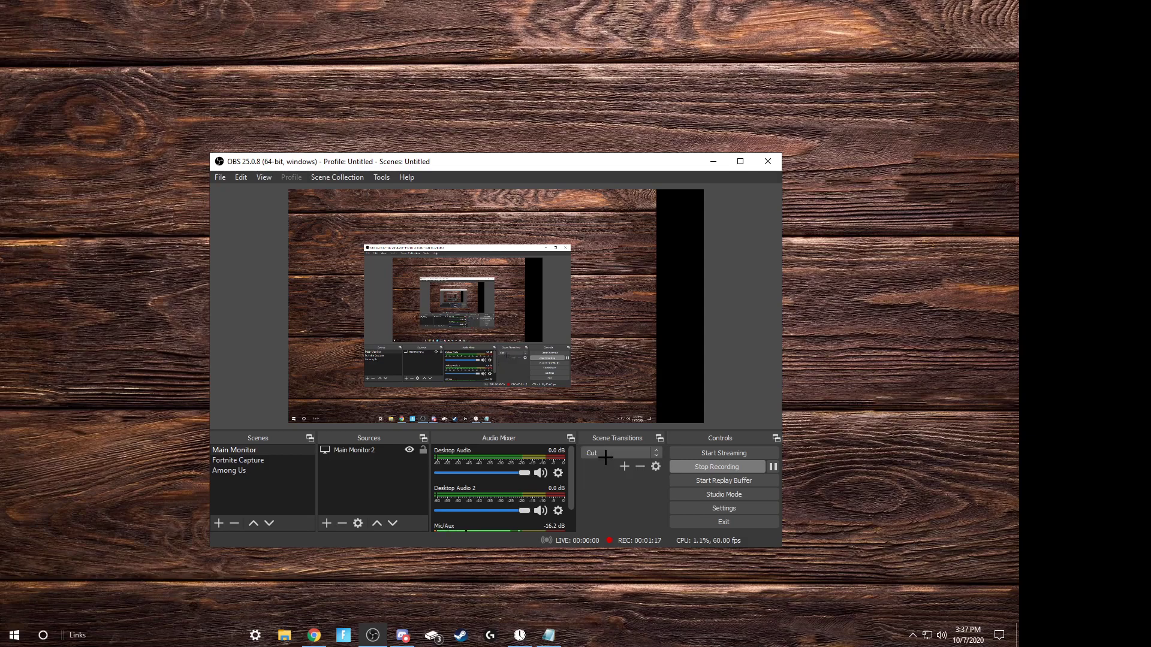
pyautogui.click(258, 460)
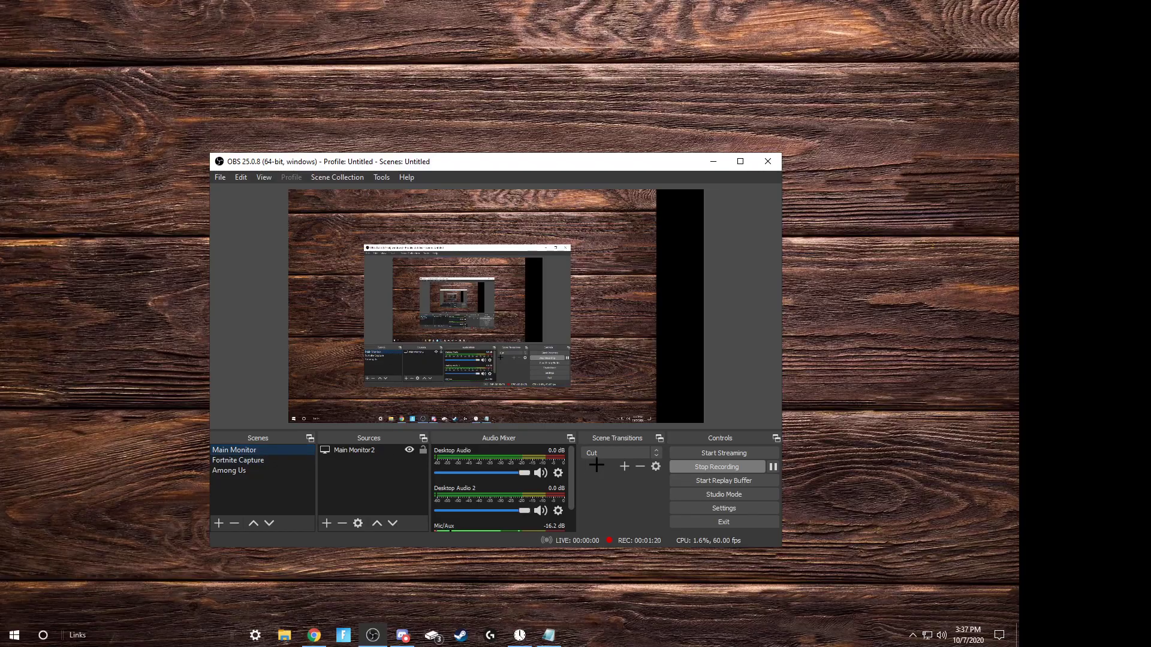
pyautogui.click(621, 451)
pyautogui.click(626, 471)
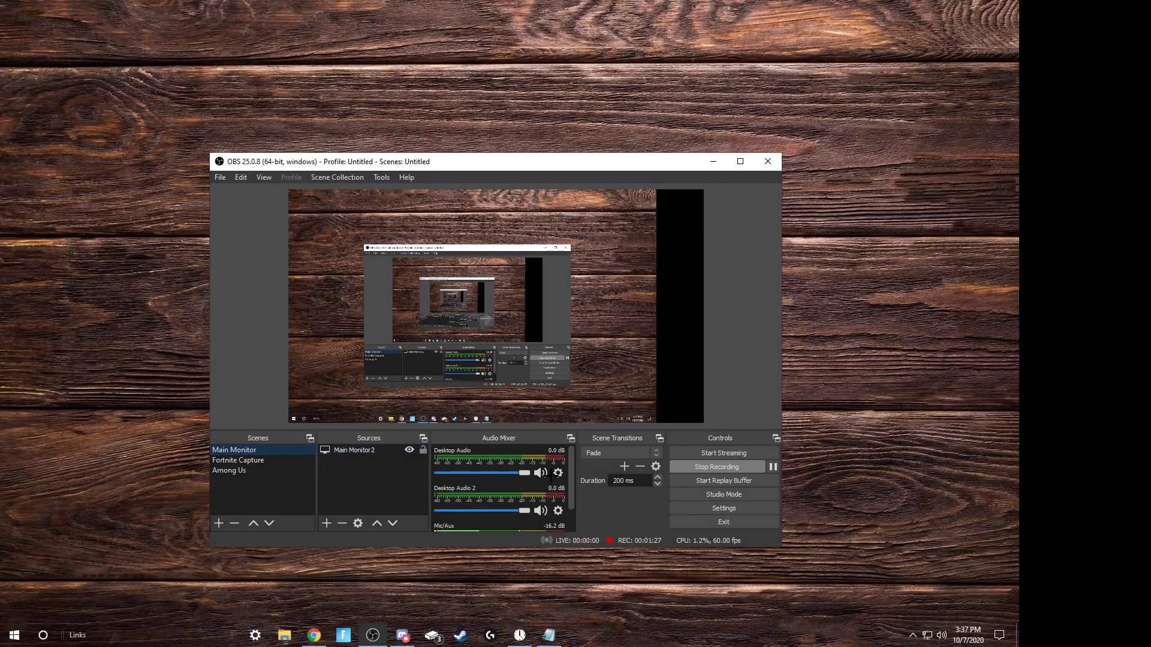
# Step: Confirm Twitch as the stream service, then review the Advanced-mode output (CBR, 9000 Kbps)
pyautogui.click(711, 504)
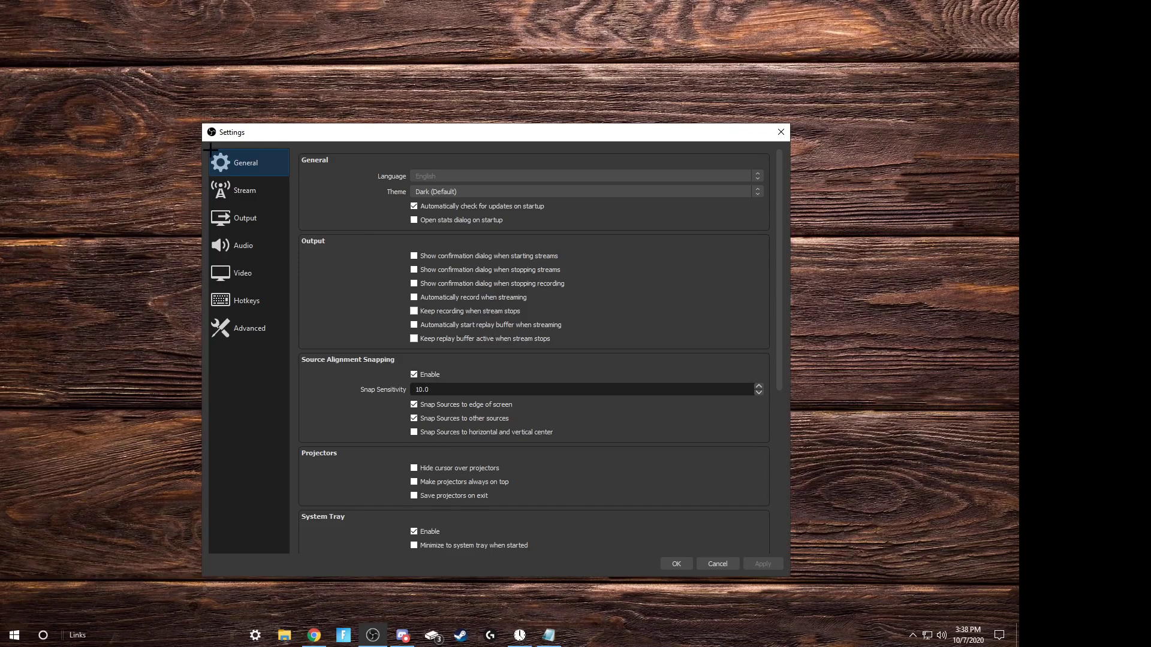
pyautogui.click(234, 192)
pyautogui.click(449, 162)
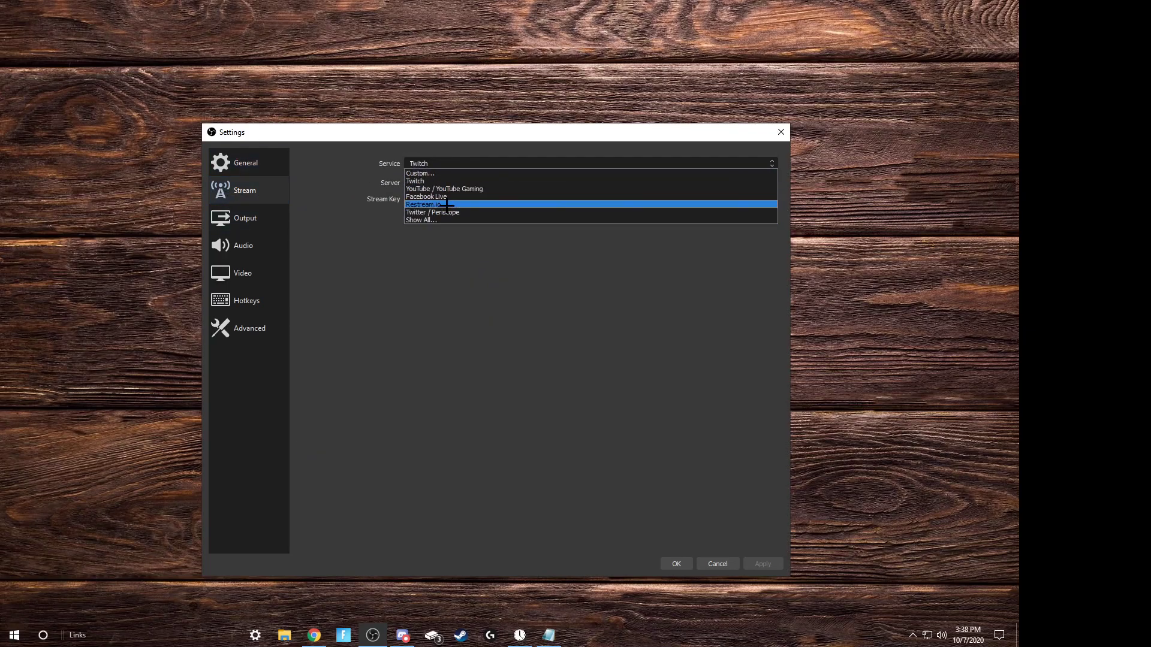
pyautogui.click(440, 180)
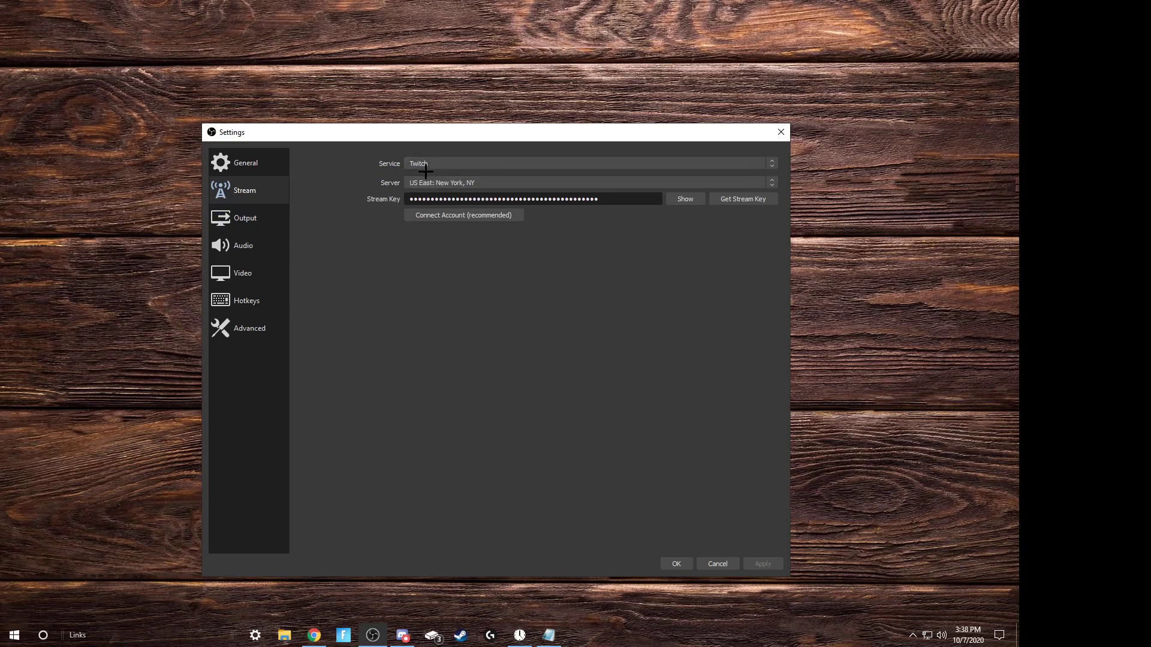
pyautogui.click(267, 217)
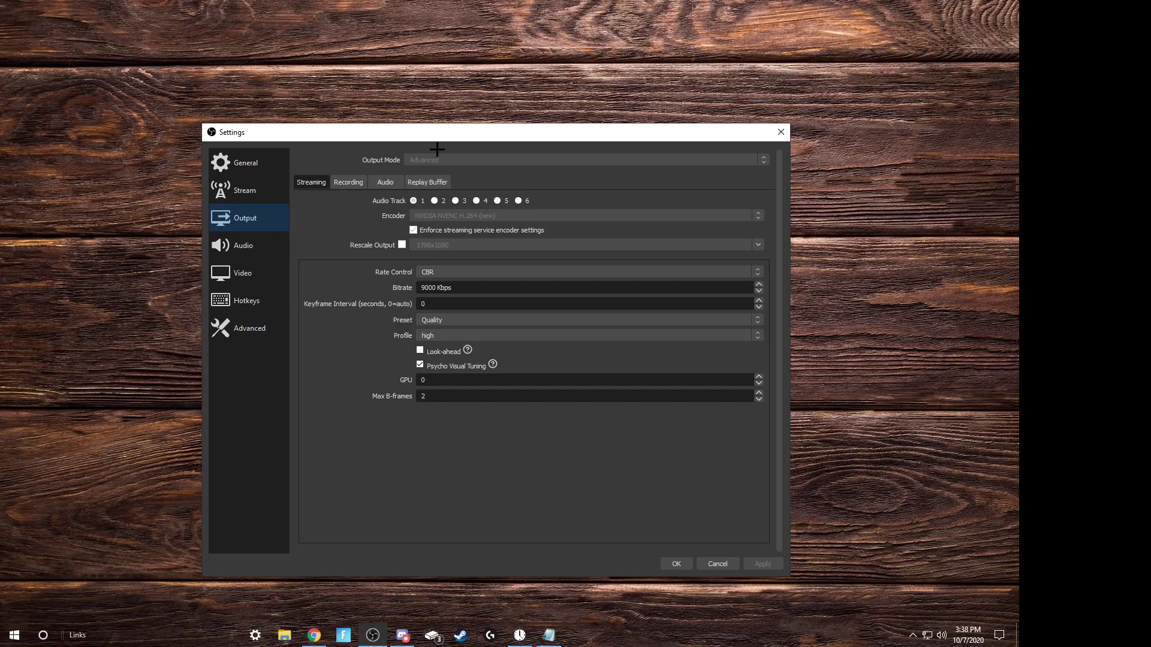
pyautogui.click(385, 182)
pyautogui.click(318, 183)
pyautogui.click(433, 320)
pyautogui.click(430, 319)
pyautogui.click(429, 319)
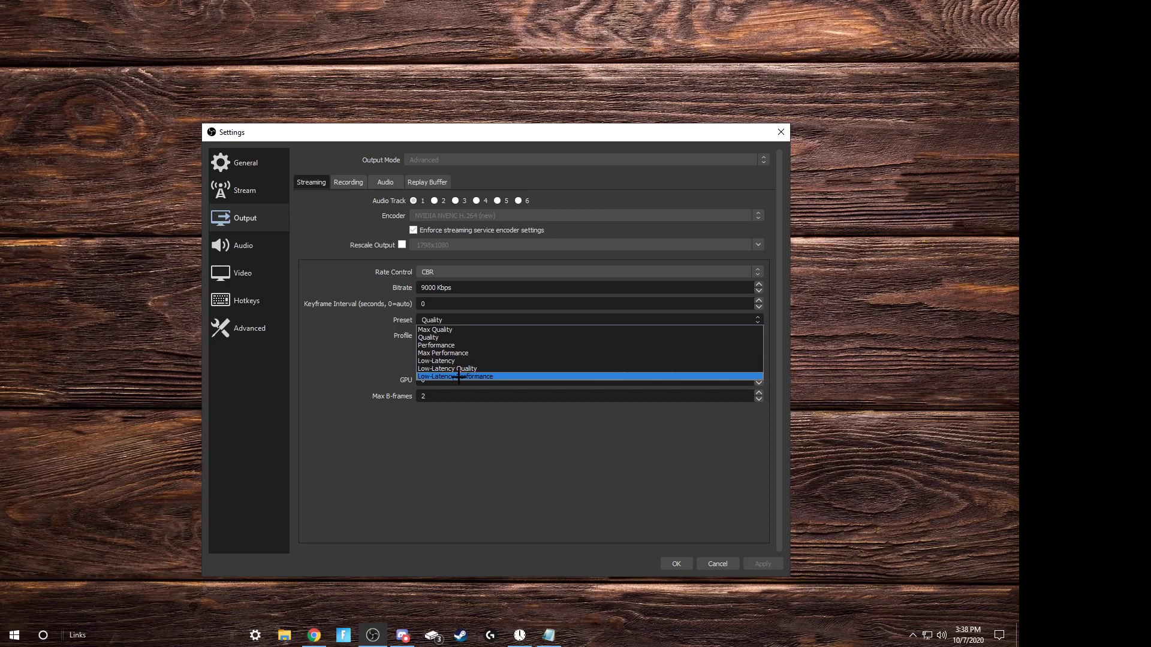
pyautogui.click(466, 319)
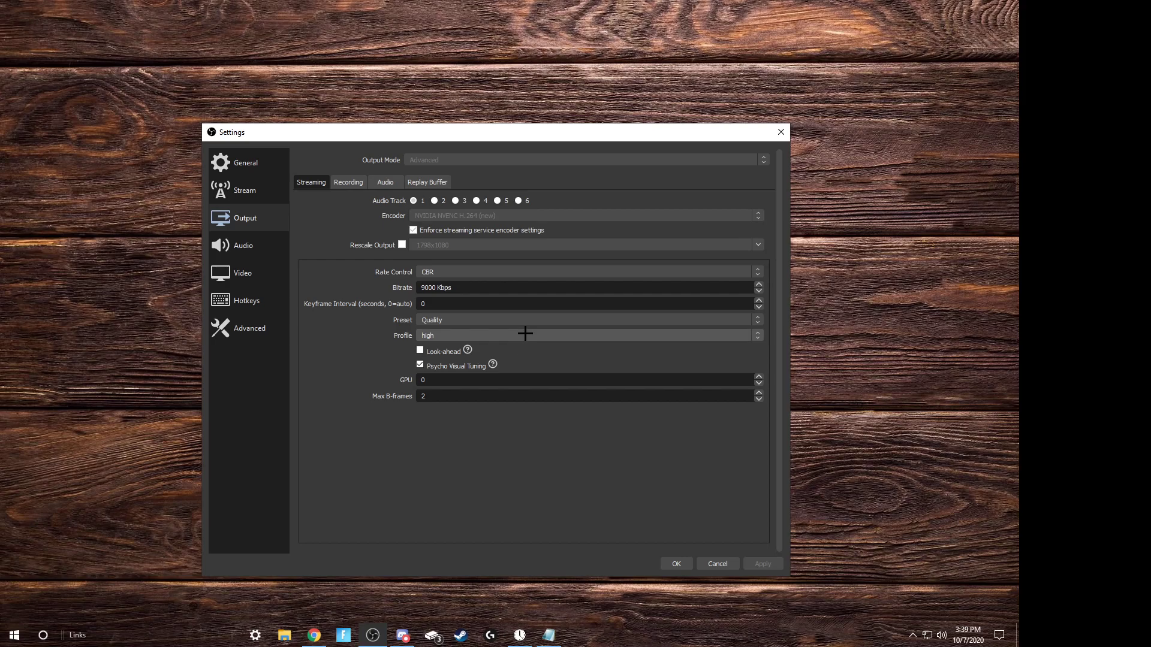
# Step: Look over Recording and Audio output tabs, then enable the Replay Buffer (30 s, 6000 MB)
pyautogui.click(364, 181)
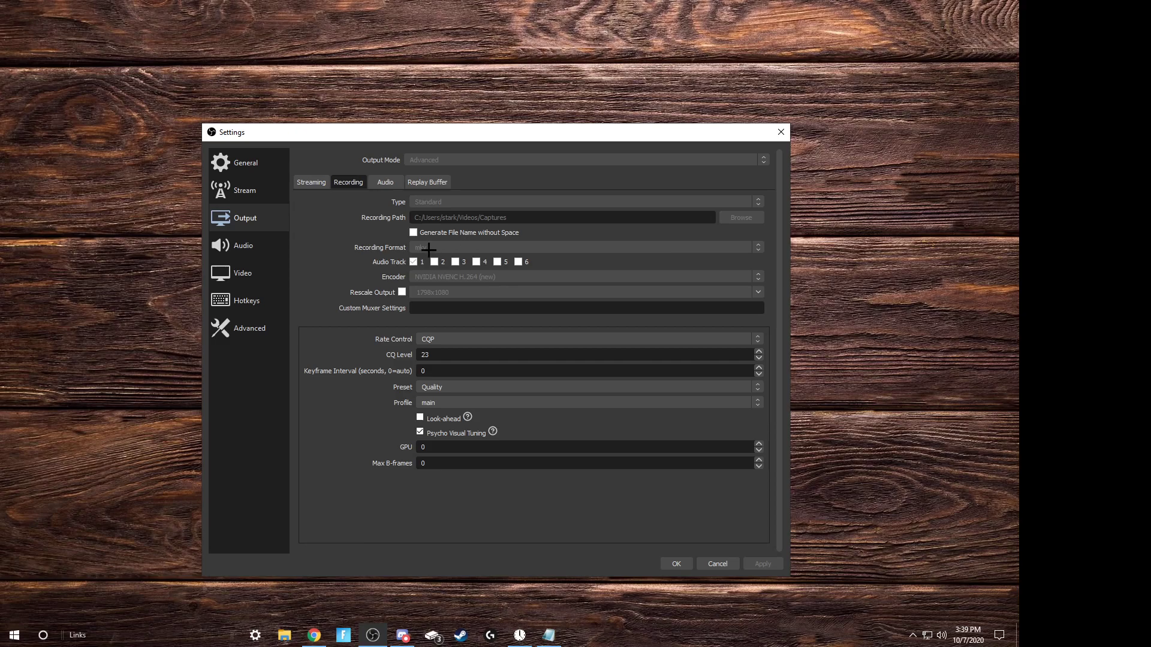
pyautogui.click(385, 183)
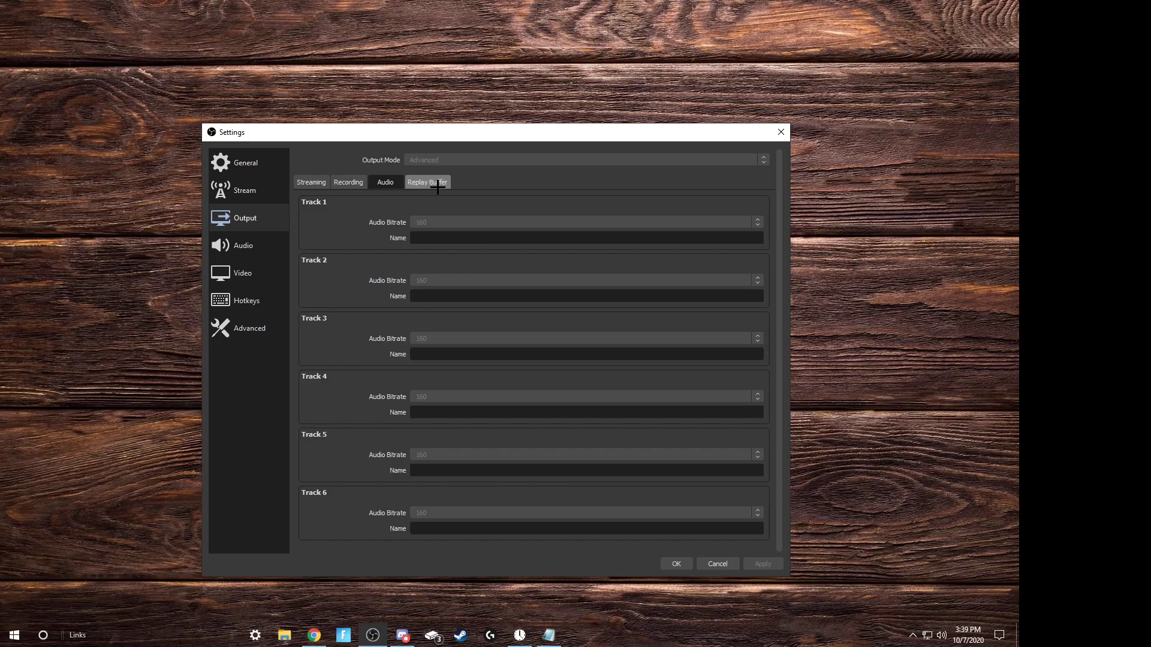
pyautogui.click(431, 183)
pyautogui.click(304, 201)
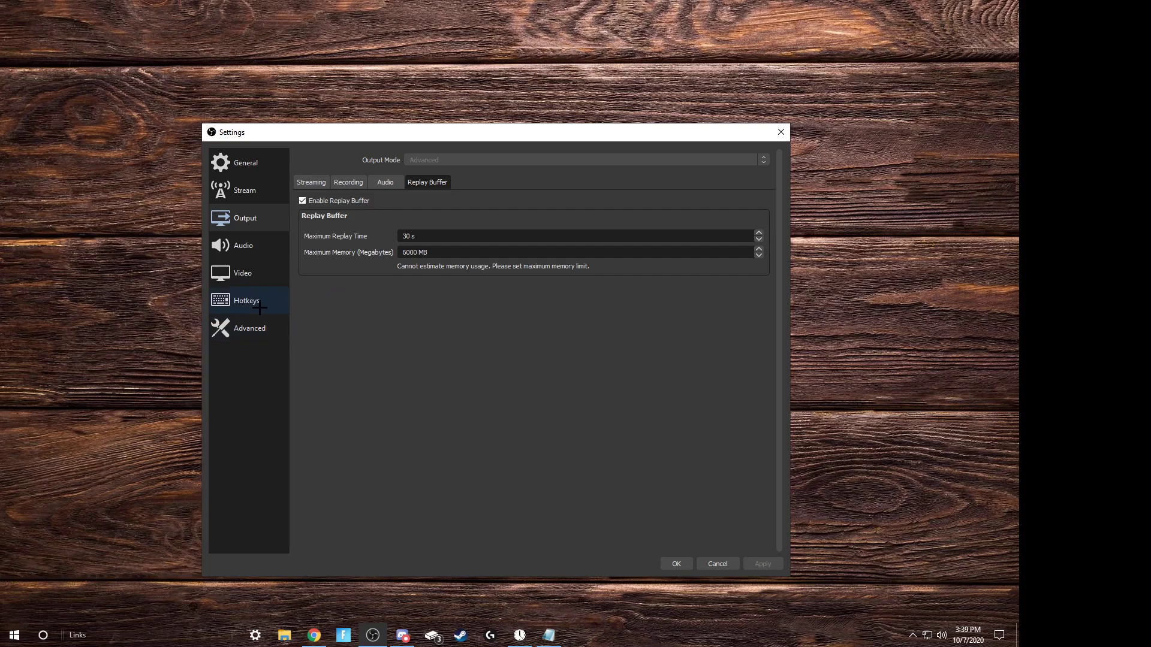
# Step: Keep the headset as Desktop Audio, check Video resolution, then view the Hotkeys bindings
pyautogui.click(247, 250)
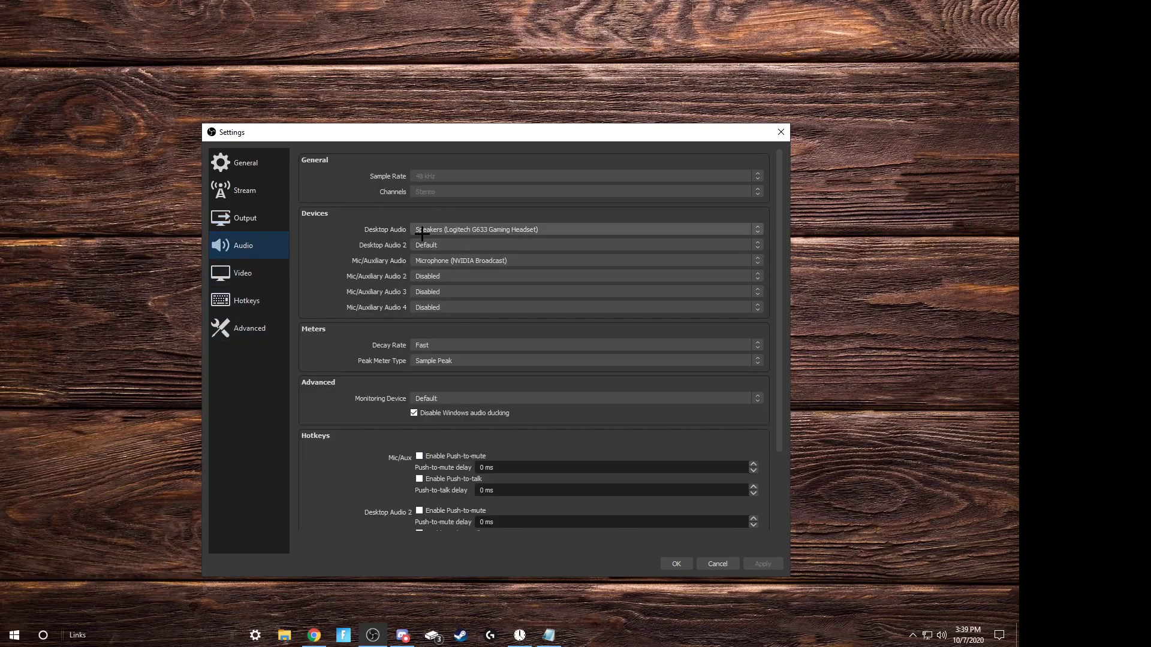
pyautogui.click(479, 230)
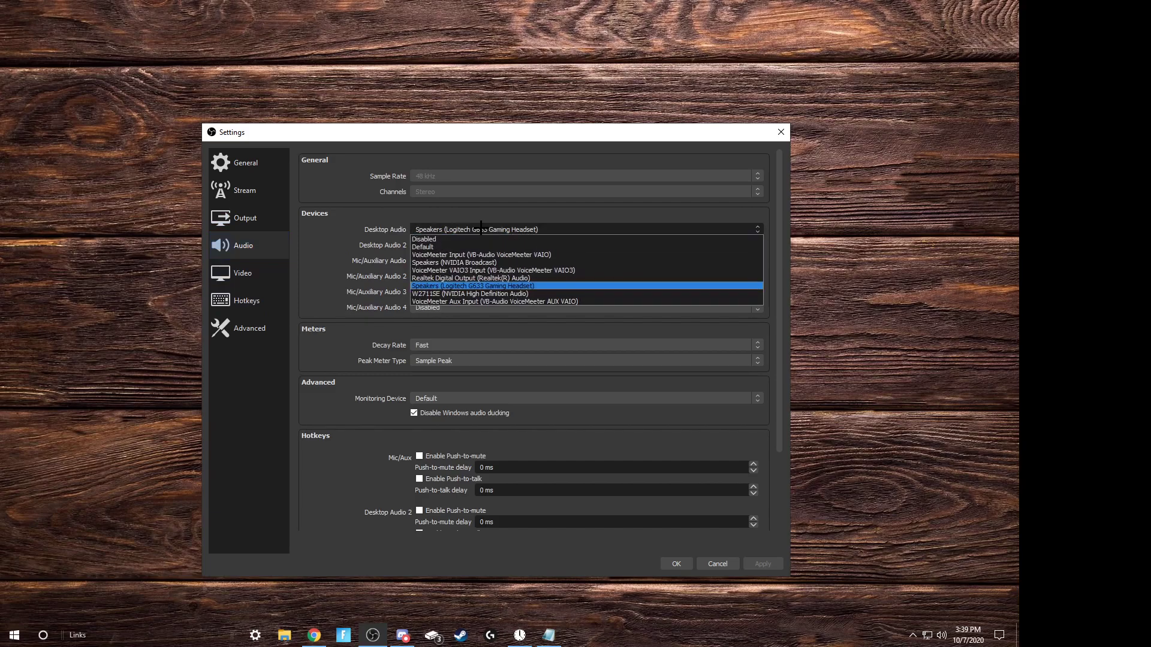
pyautogui.click(475, 233)
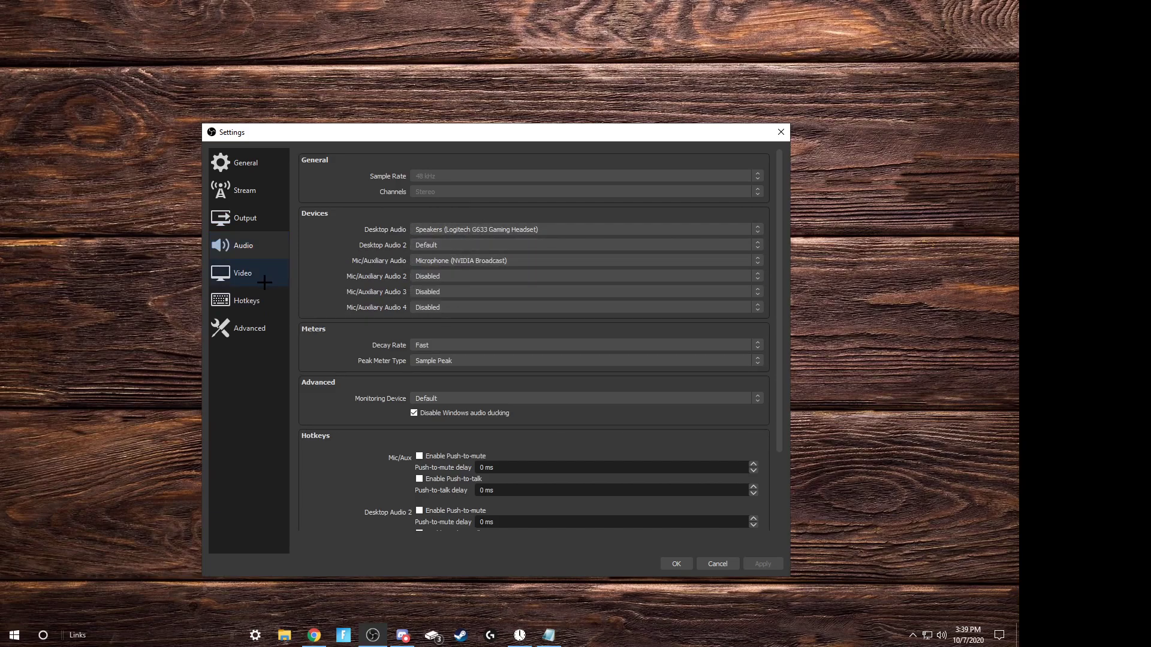
pyautogui.click(242, 274)
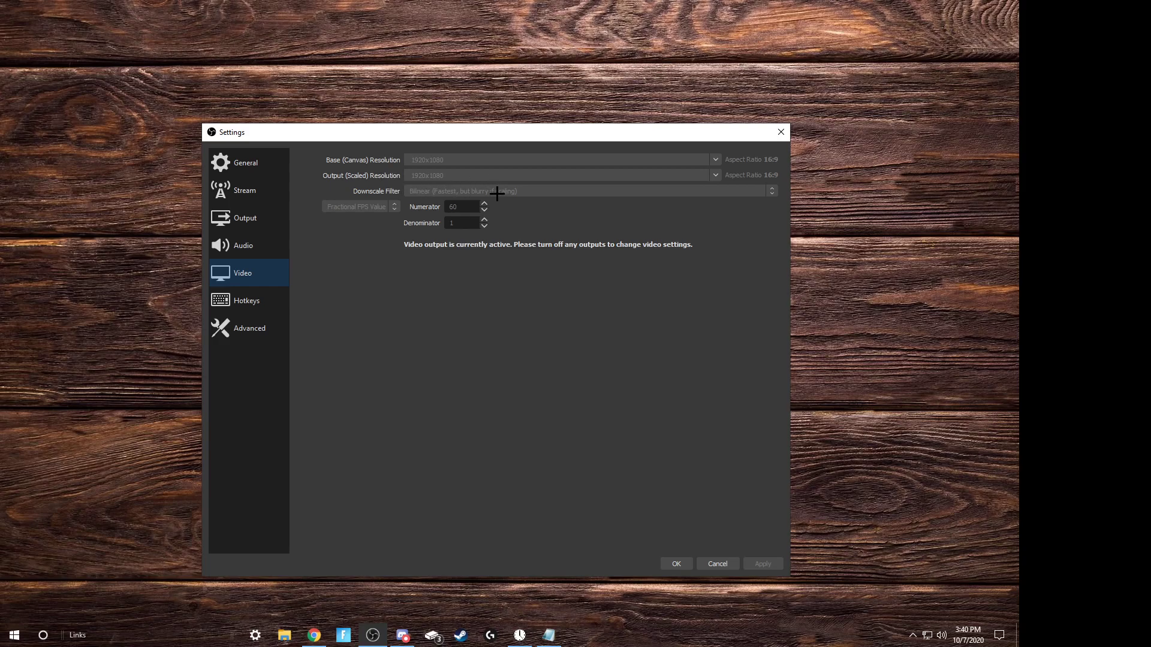
pyautogui.click(277, 305)
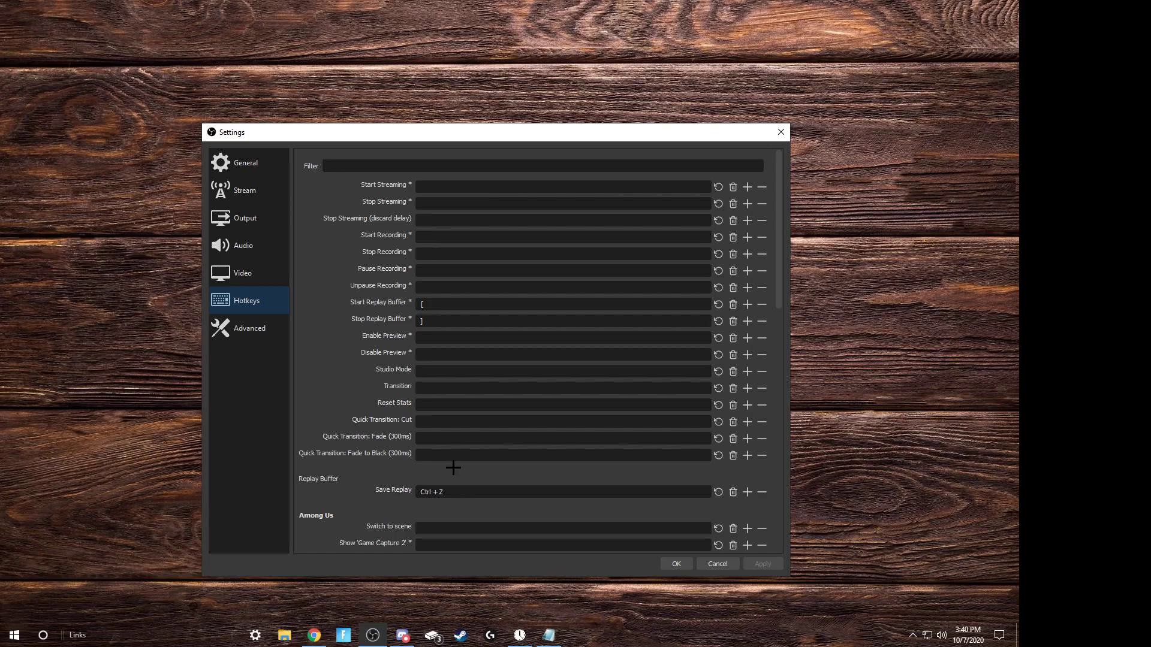
# Step: Scroll through the scene and audio hotkey bindings, then switch to the Advanced page
pyautogui.scroll(-1, 452, 477)
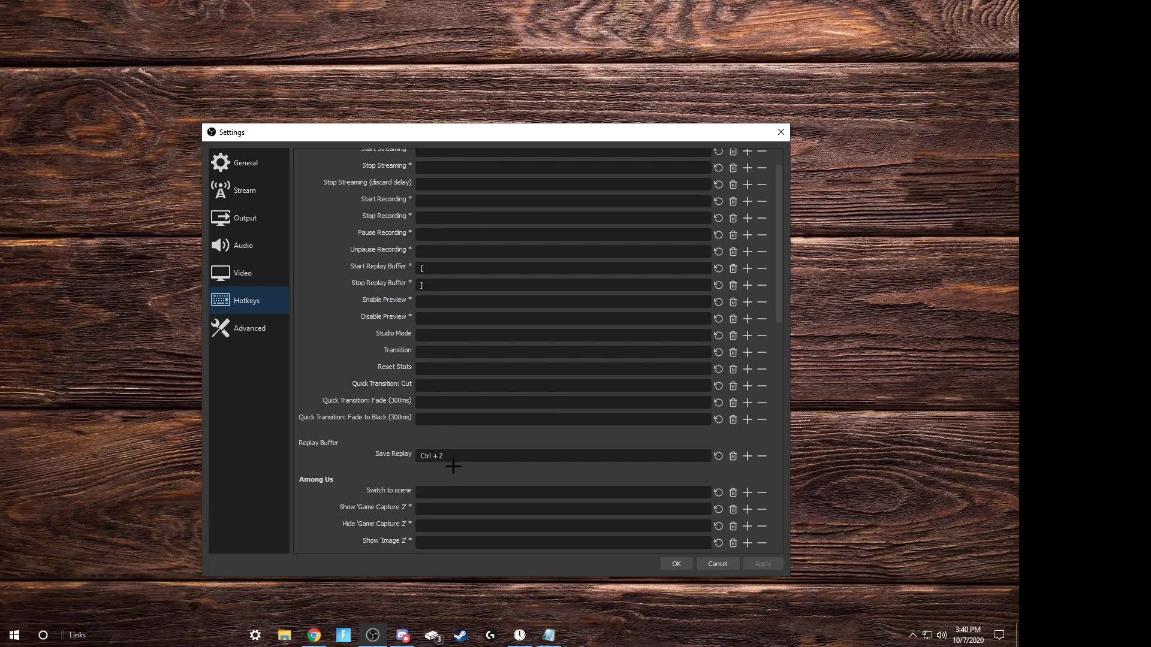
pyautogui.scroll(-1, 453, 467)
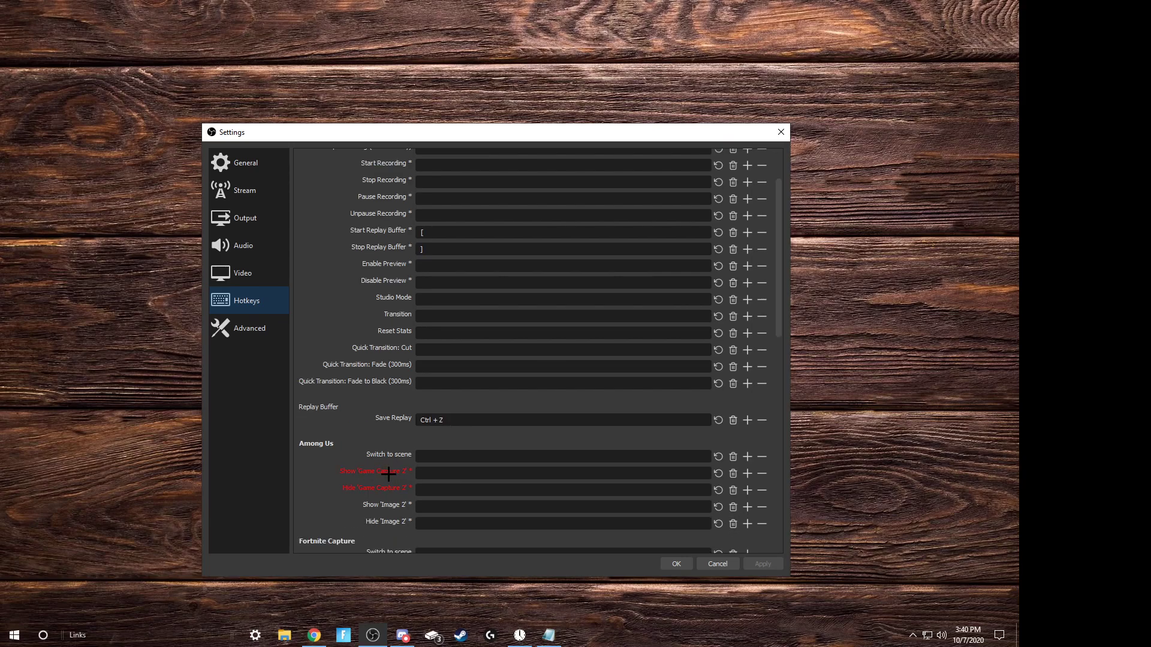
pyautogui.scroll(-2, 389, 476)
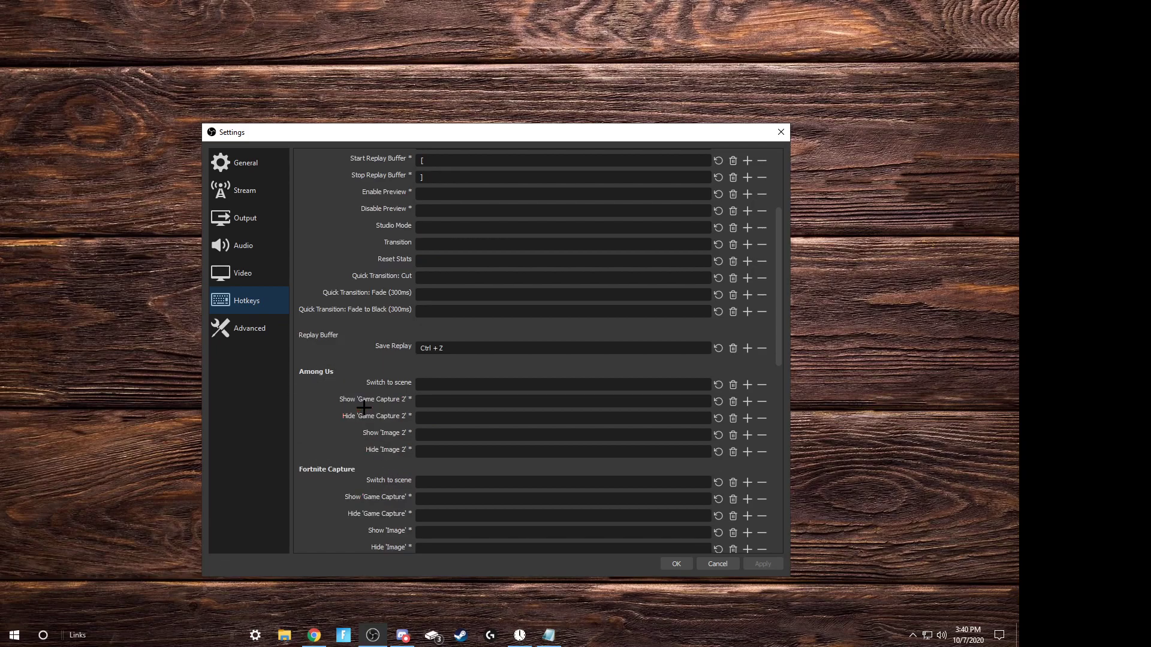
pyautogui.scroll(-4, 360, 420)
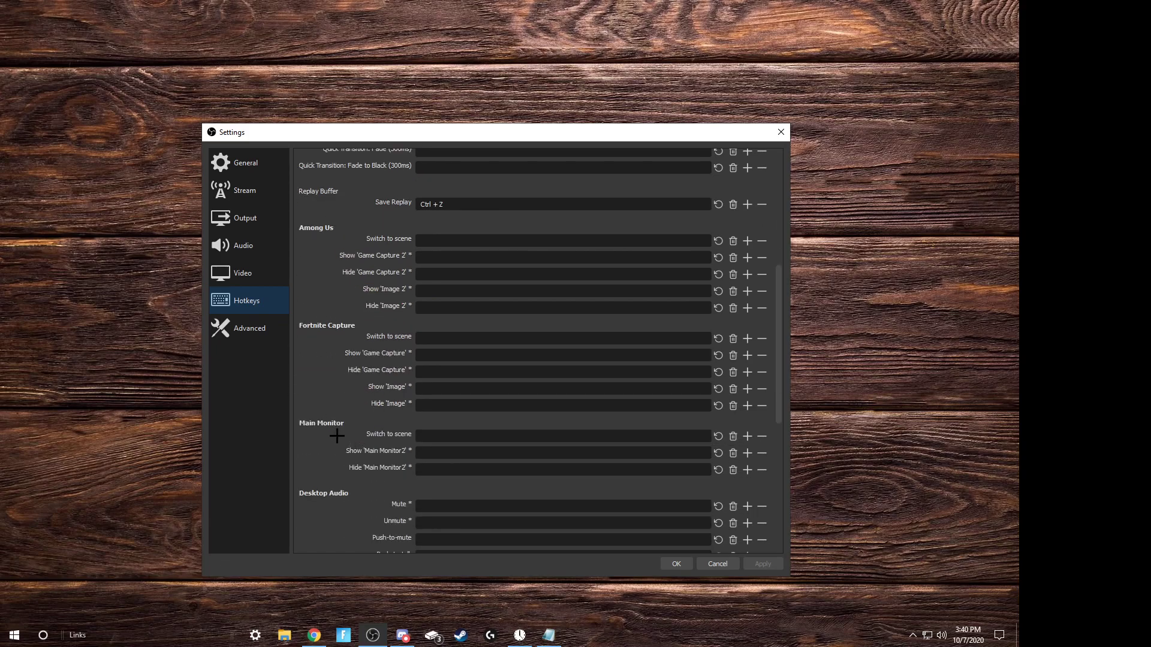
pyautogui.scroll(-7, 337, 435)
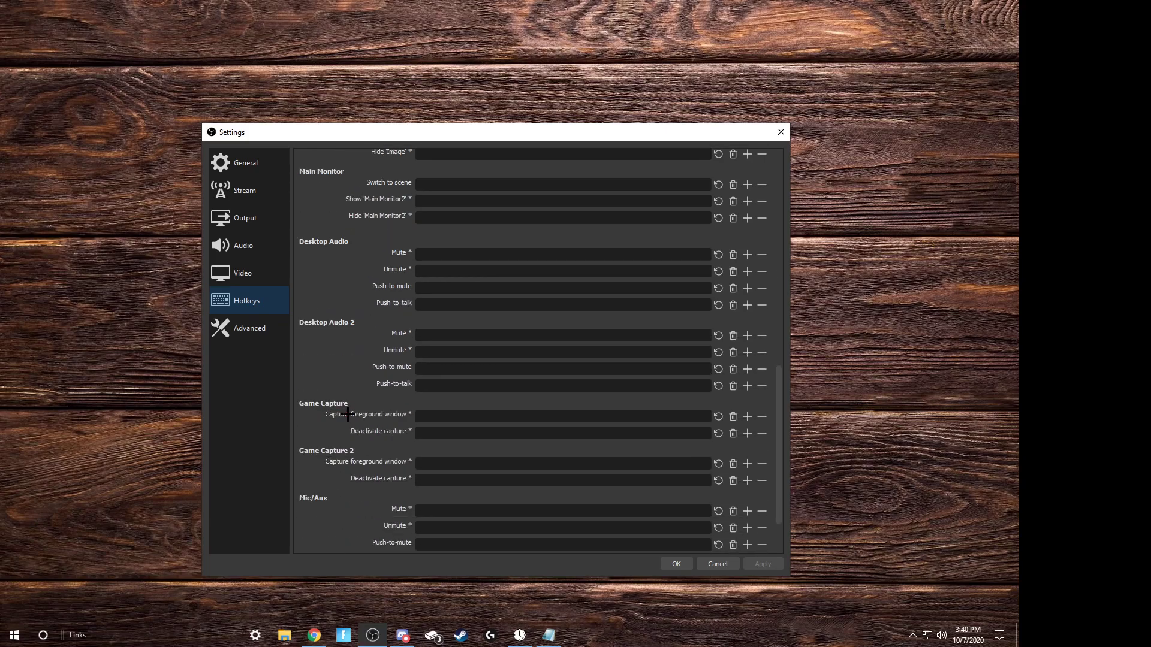
pyautogui.scroll(-1, 323, 360)
pyautogui.click(281, 337)
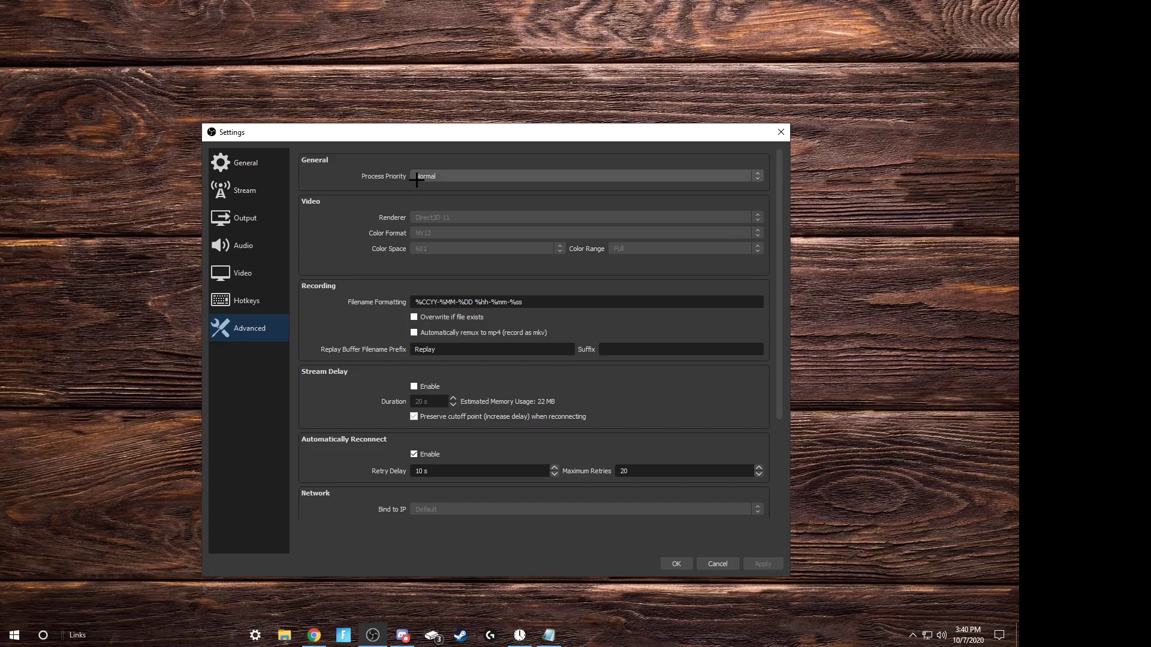
# Step: Scroll through the Advanced page, then cancel Settings without applying any changes
pyautogui.scroll(-1, 398, 226)
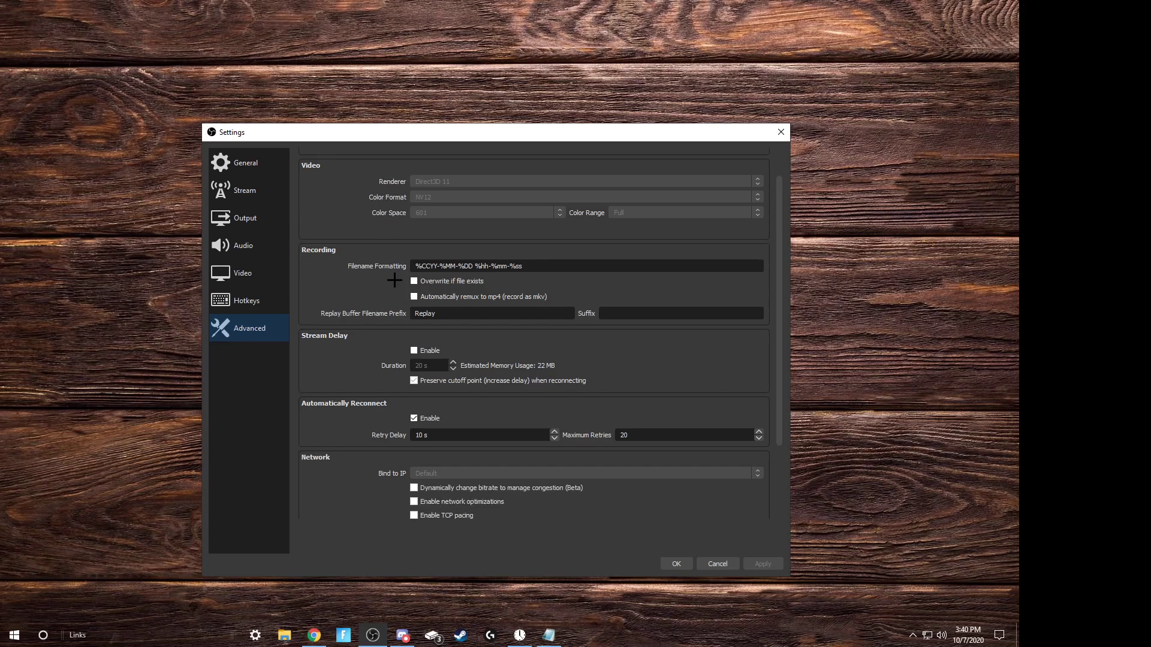
pyautogui.scroll(-3, 382, 298)
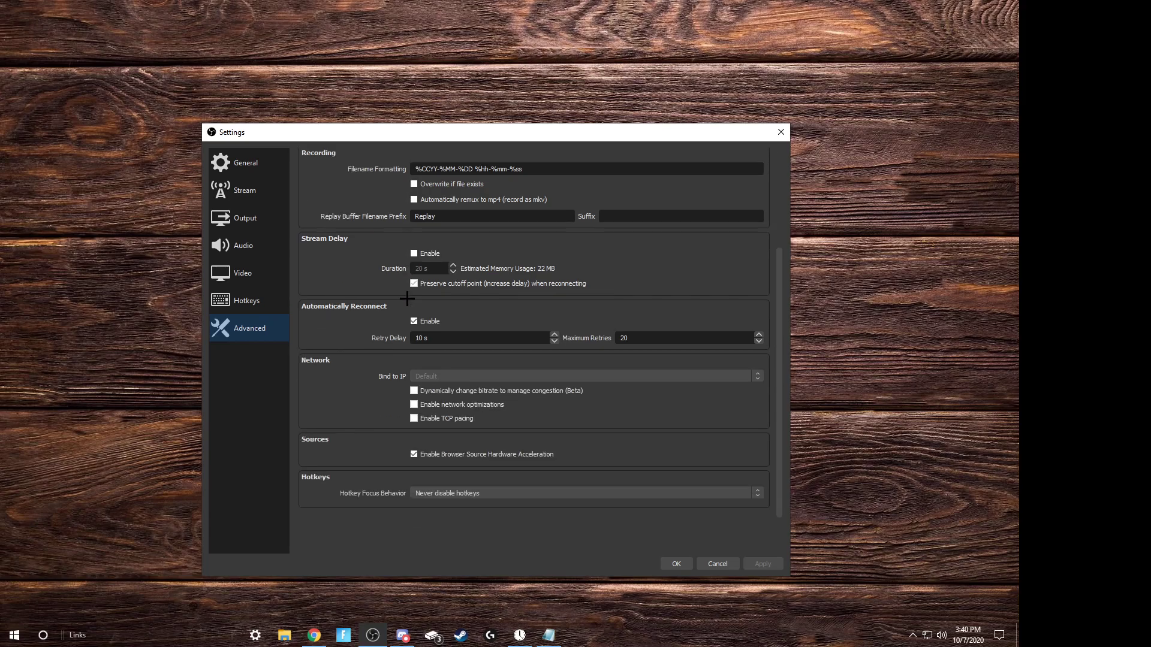
pyautogui.scroll(2, 385, 408)
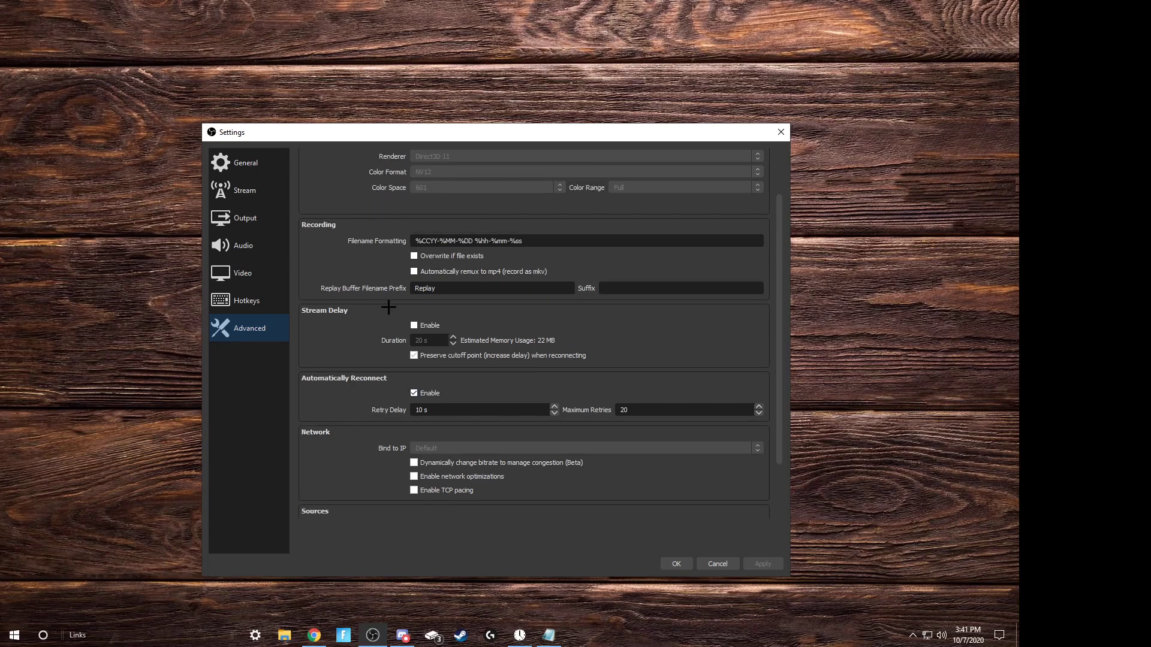
pyautogui.click(717, 564)
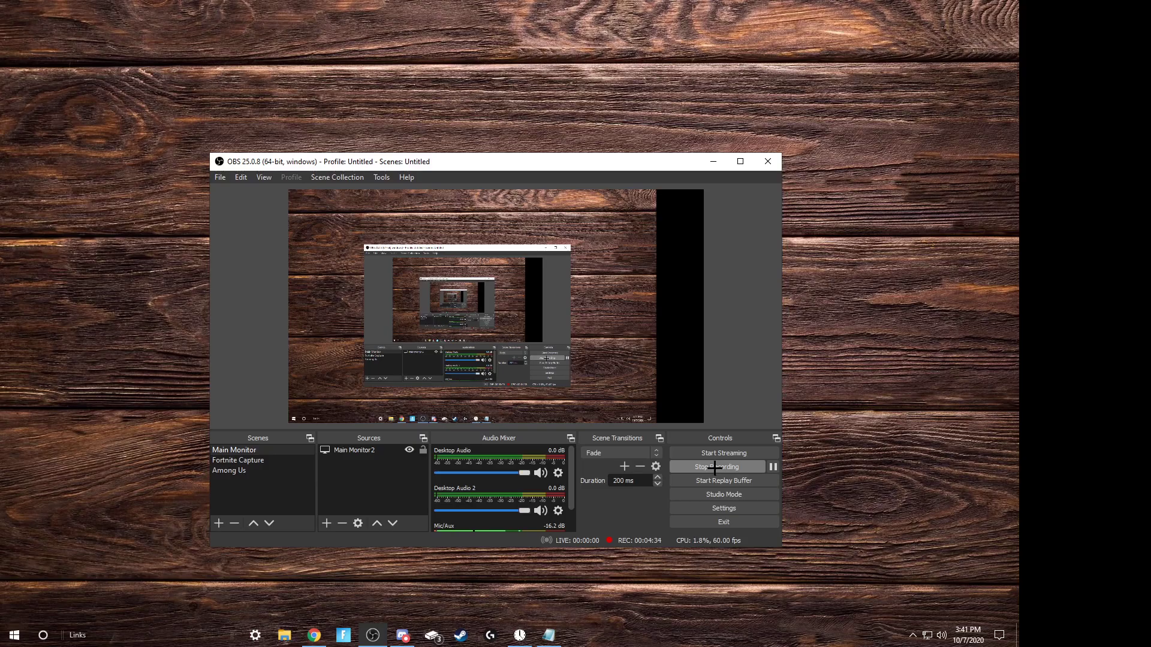